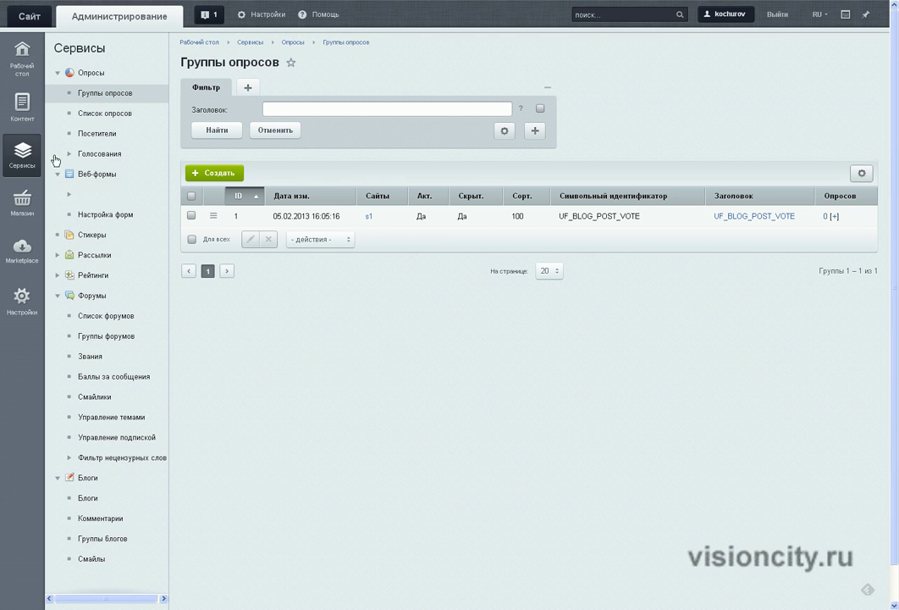
- Open the element property settings of the Продукция infoblock in the Каталоги infoblock type
click(23, 115)
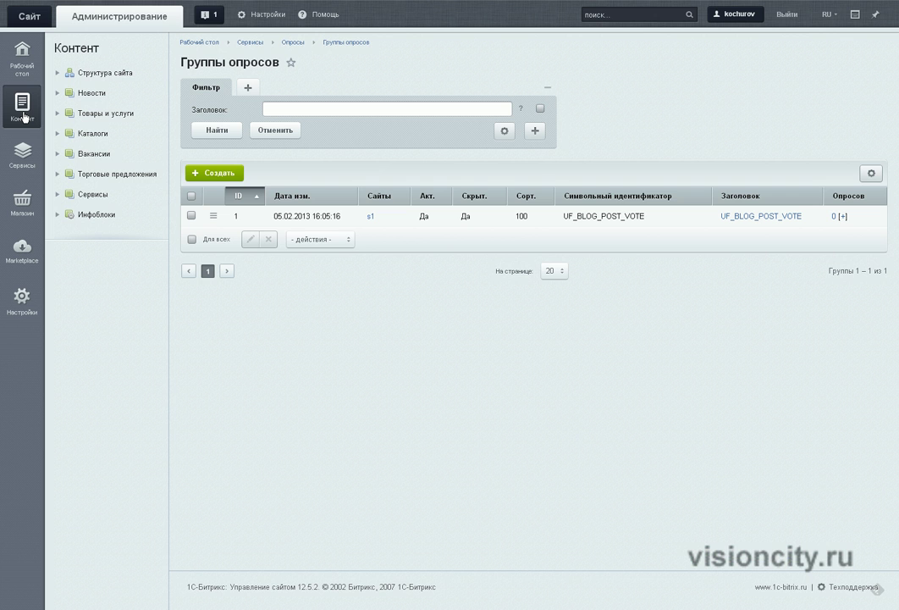
click(99, 217)
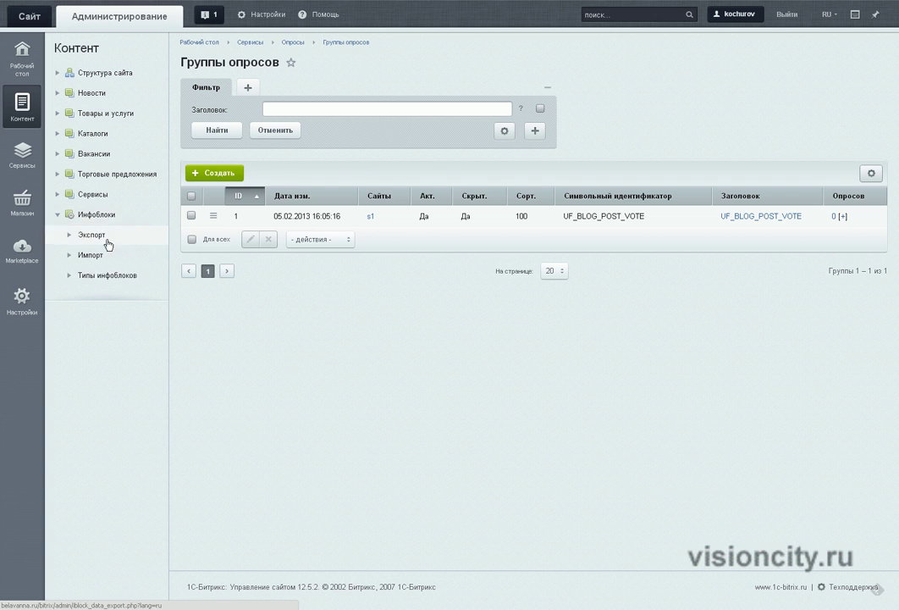
click(113, 276)
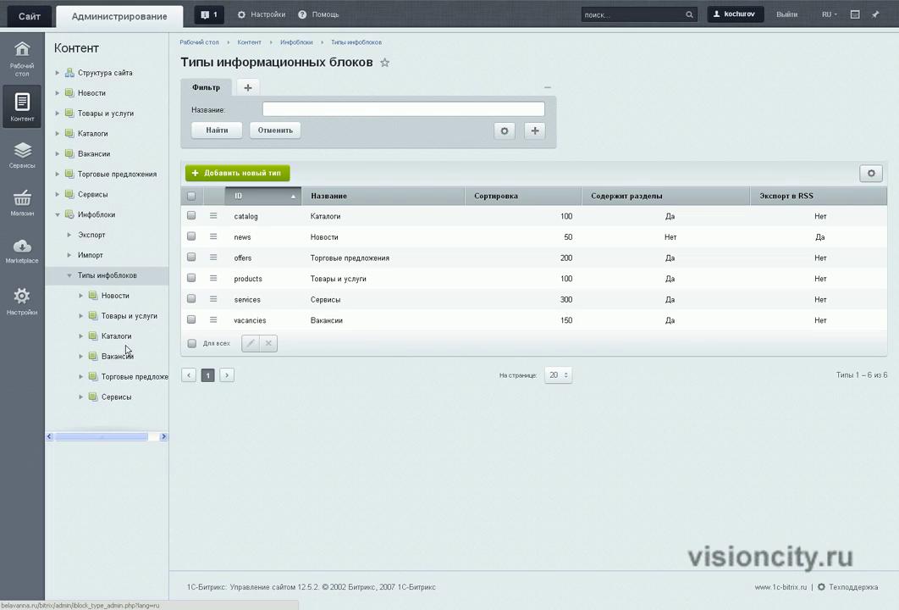
click(113, 337)
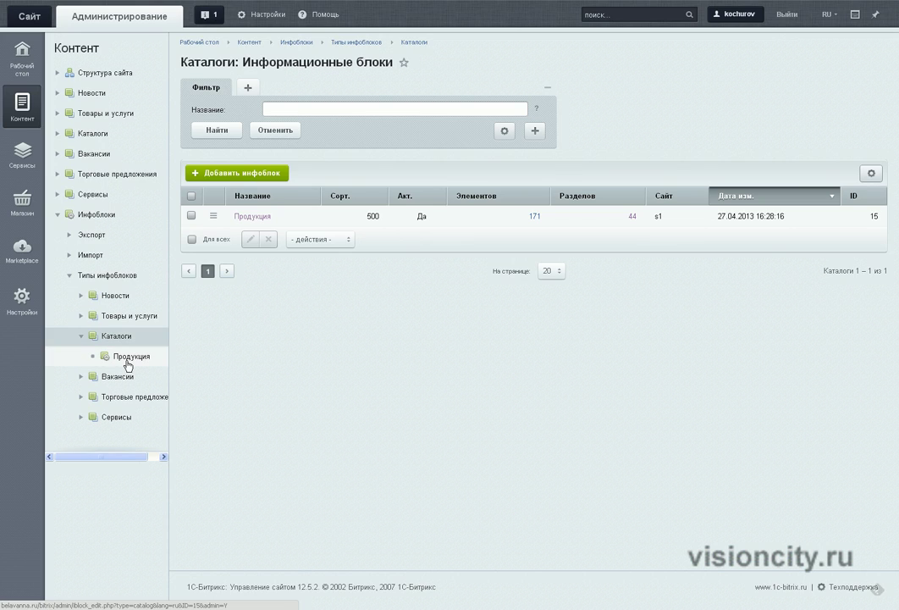
click(127, 363)
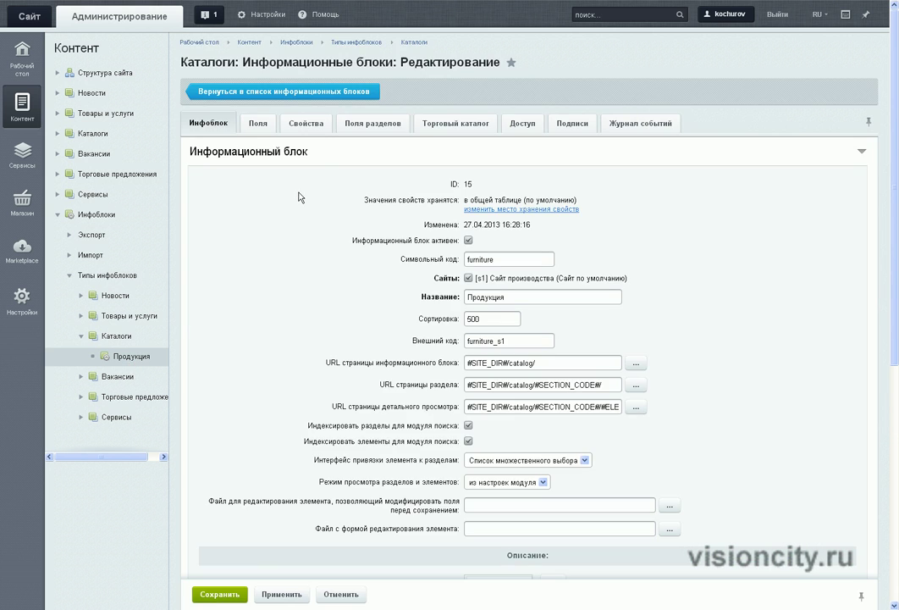
click(307, 123)
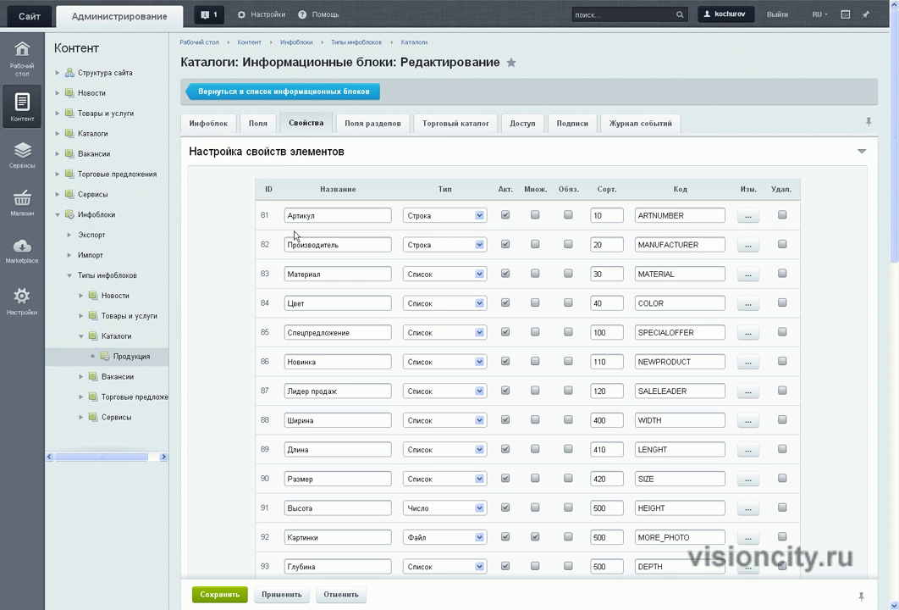
- Add a new property named Фирма производитель of type Список in the first empty row
scroll(241, 301, down, 3)
scroll(318, 317, down, 10)
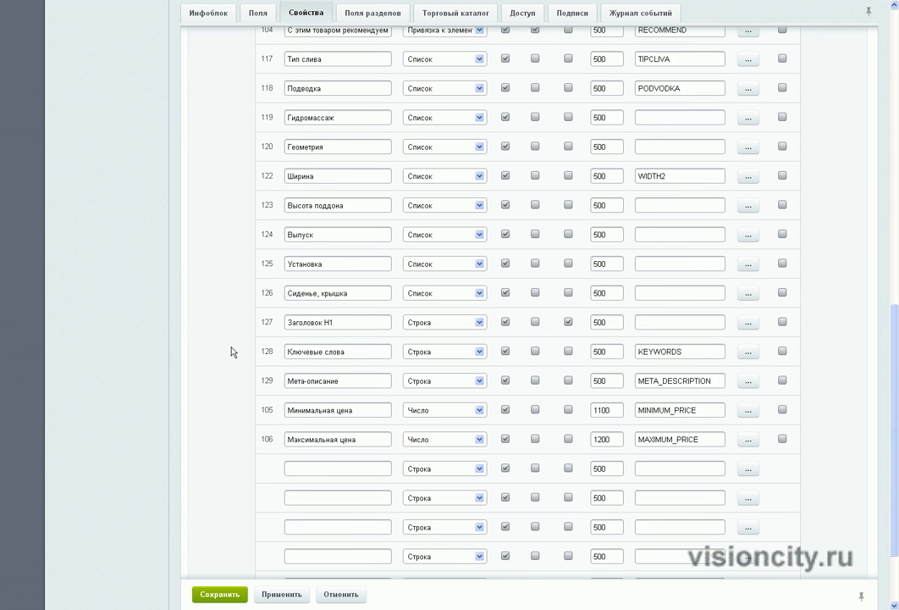
scroll(233, 351, down, 2)
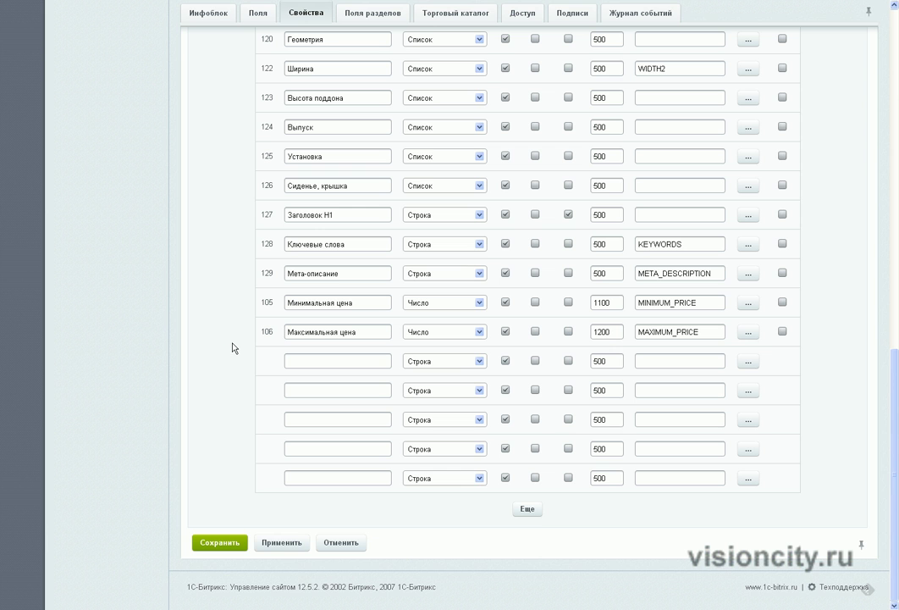
click(308, 362)
text(Фирмы производитель)
click(480, 361)
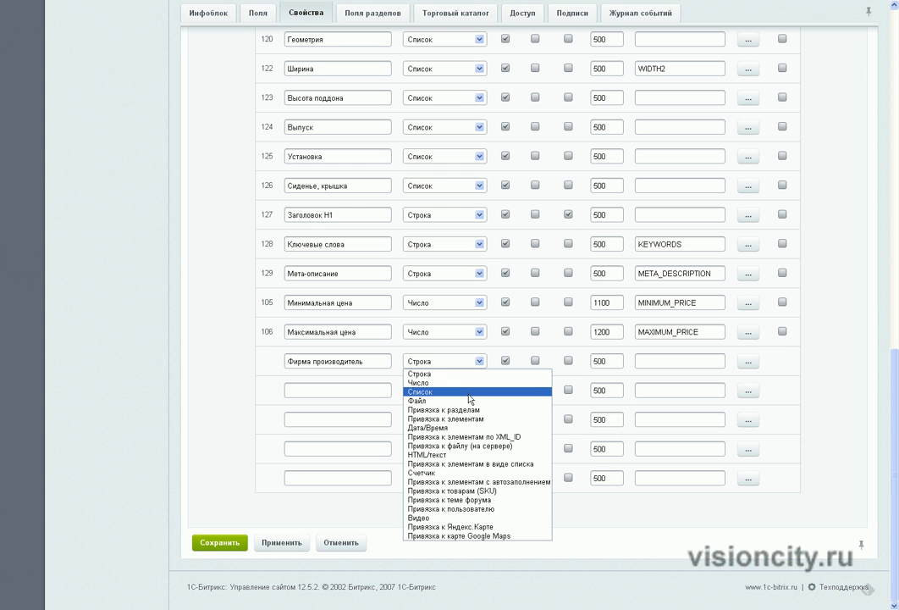
click(469, 393)
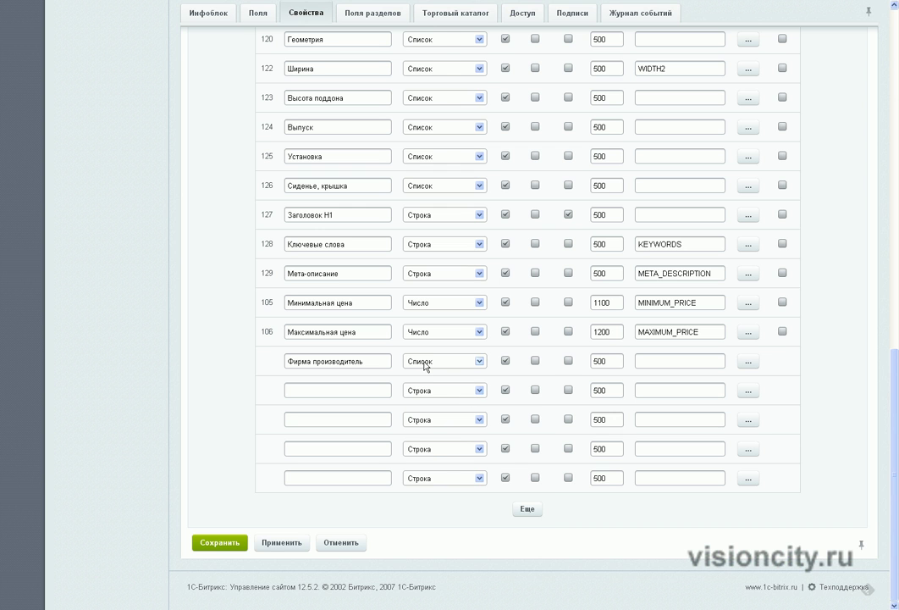
- Open the detailed settings of the Фирма производитель property and enable Множественное
click(750, 365)
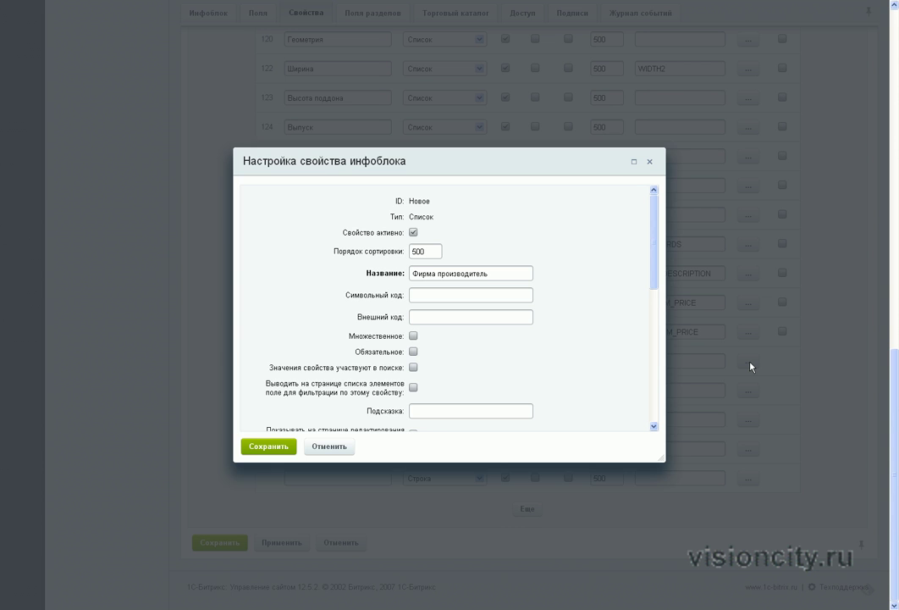
scroll(560, 371, down, 5)
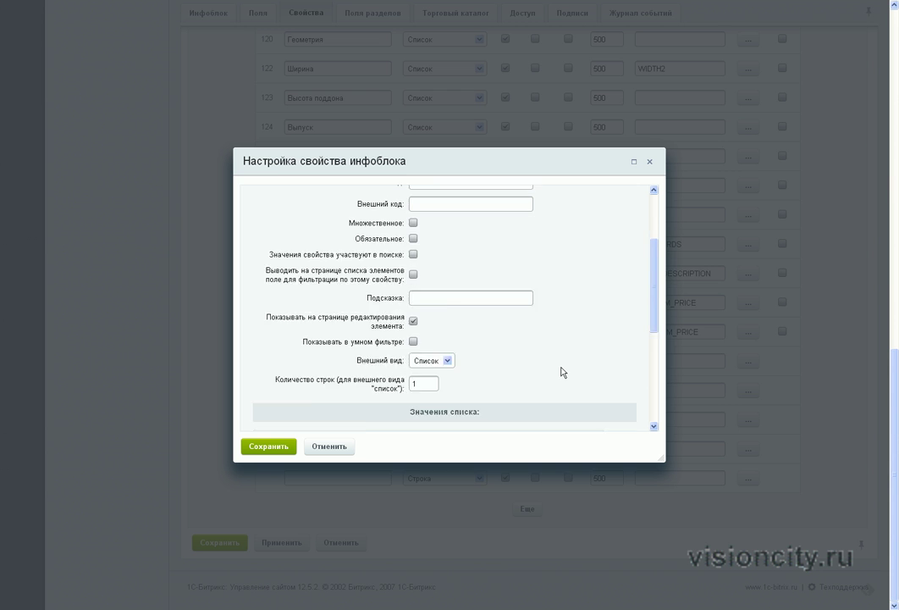
scroll(546, 351, up, 4)
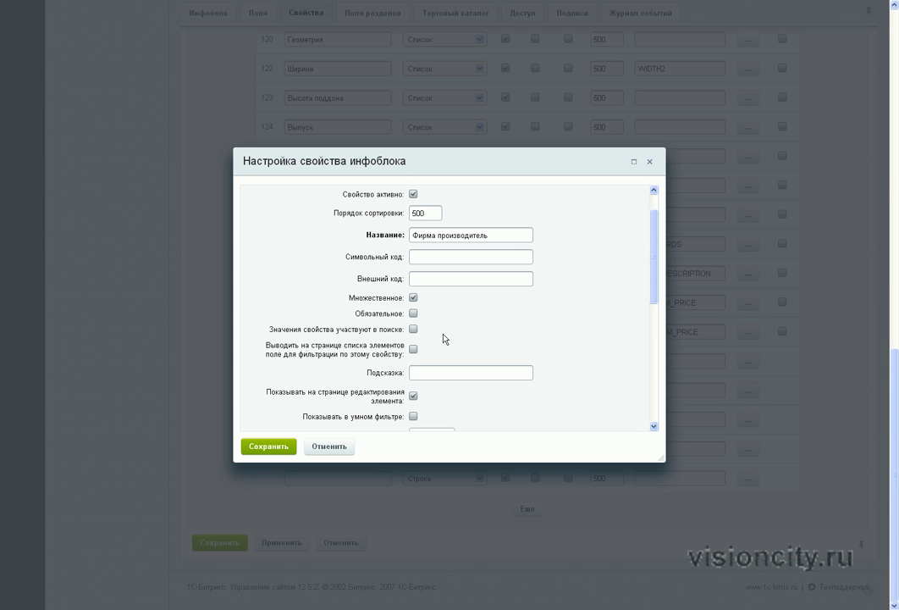
scroll(444, 341, down, 2)
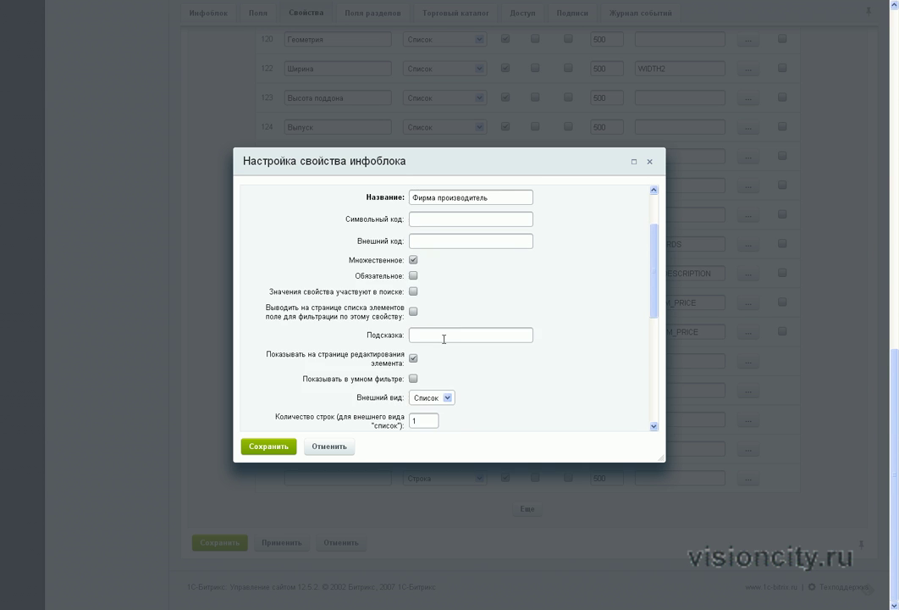
- Enter the list values Хонда, Тойота, ВАЗ, Форд and ГАЗ for the property and save its settings
scroll(449, 371, down, 3)
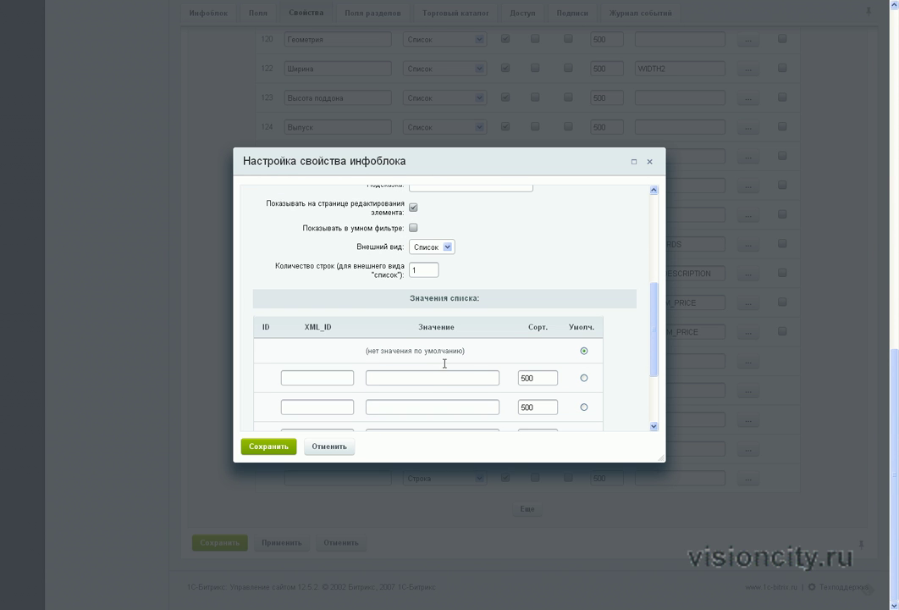
scroll(444, 363, down, 2)
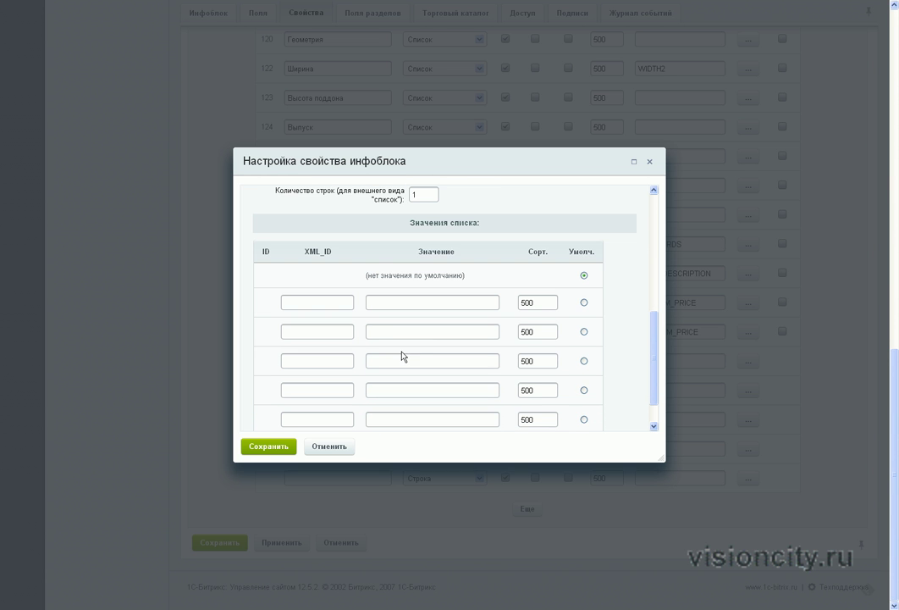
click(386, 306)
text(Хонда)
click(394, 327)
text(Тойота)
click(393, 360)
text(ВАЗ)
click(396, 387)
text(Форд)
scroll(383, 386, down, 1)
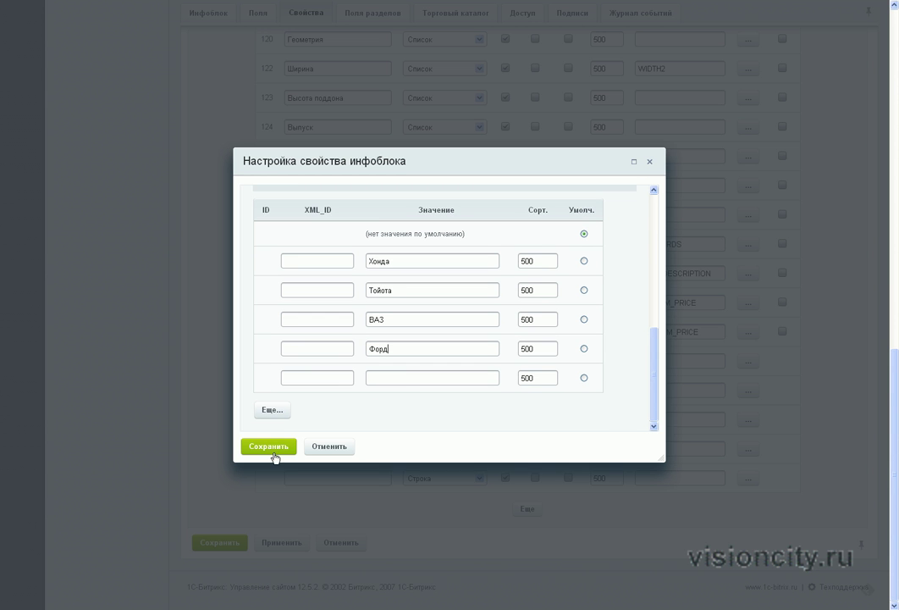
click(386, 374)
text(ГАЗ)
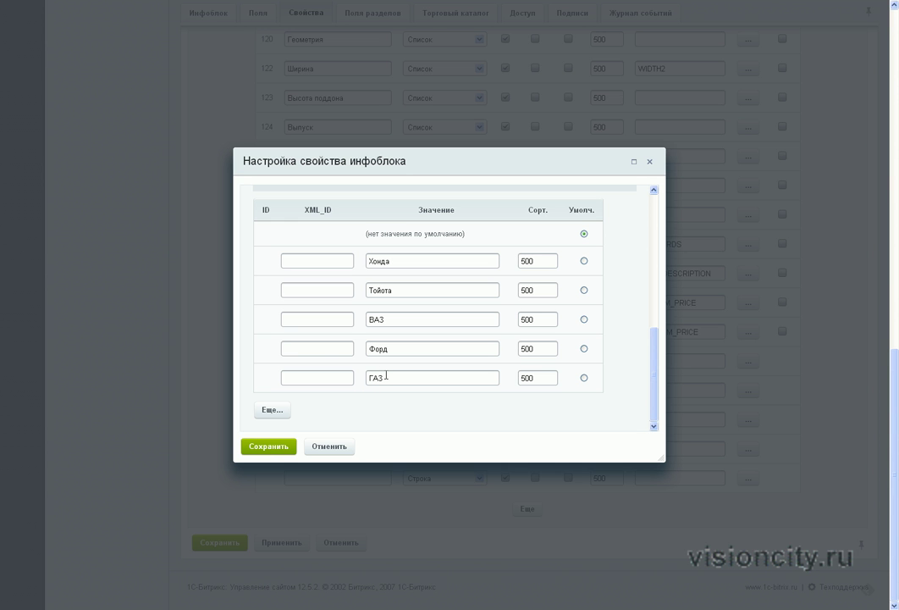
click(268, 449)
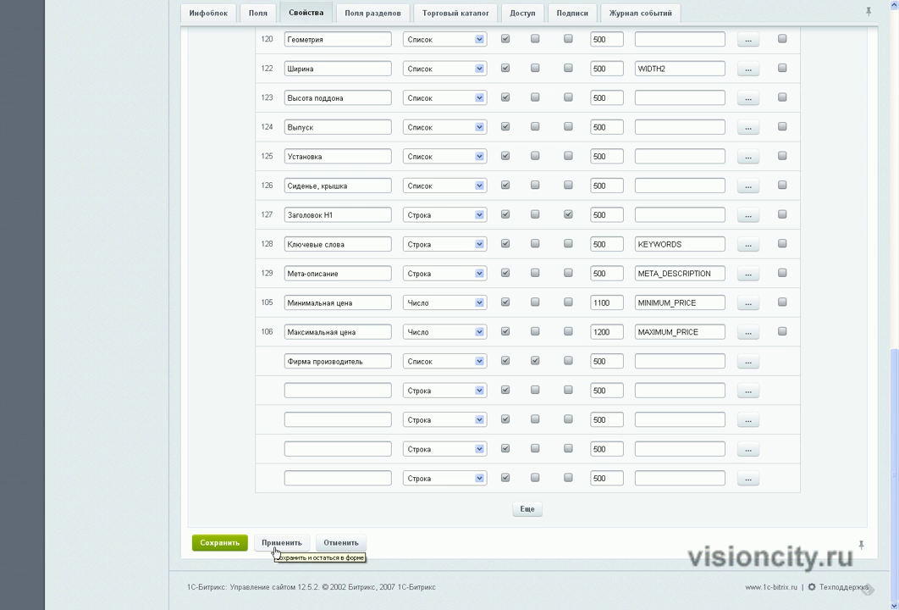
- Apply the infoblock changes, check the end of the property list, and save the infoblock
click(279, 546)
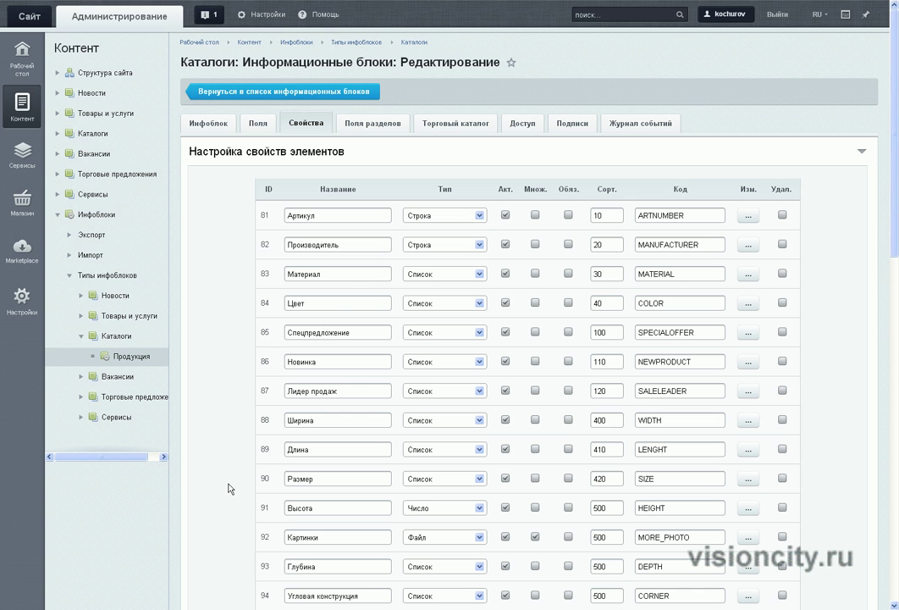
scroll(229, 487, down, 5)
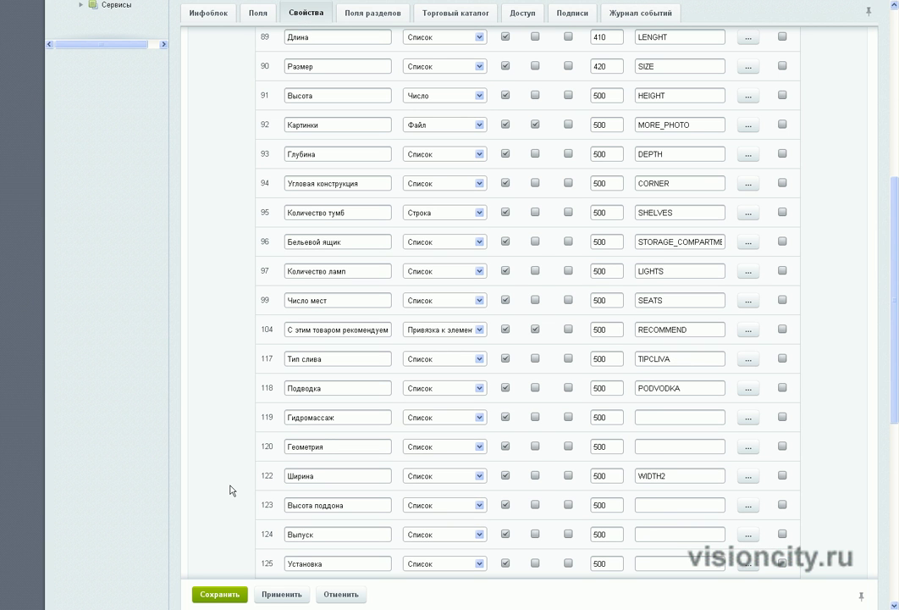
scroll(230, 491, down, 5)
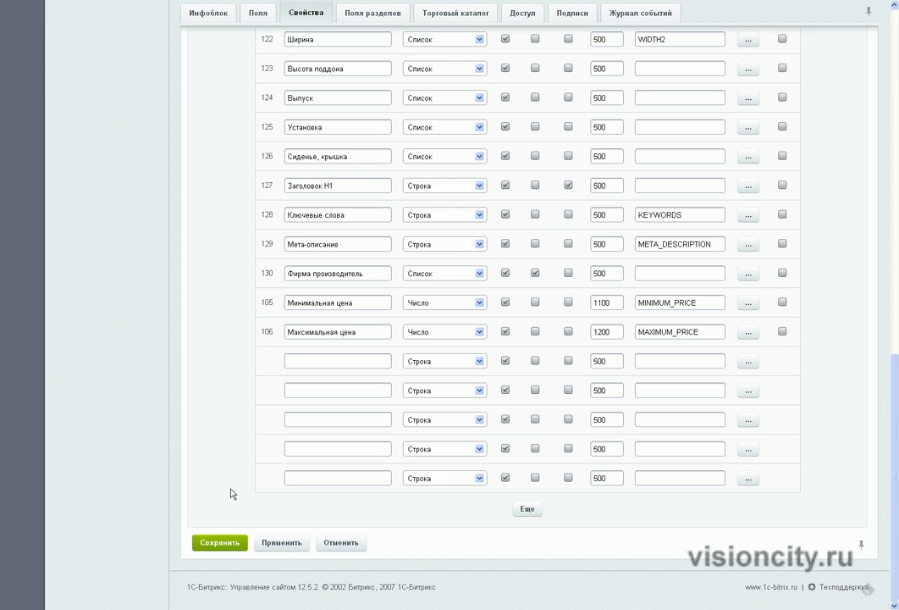
click(222, 543)
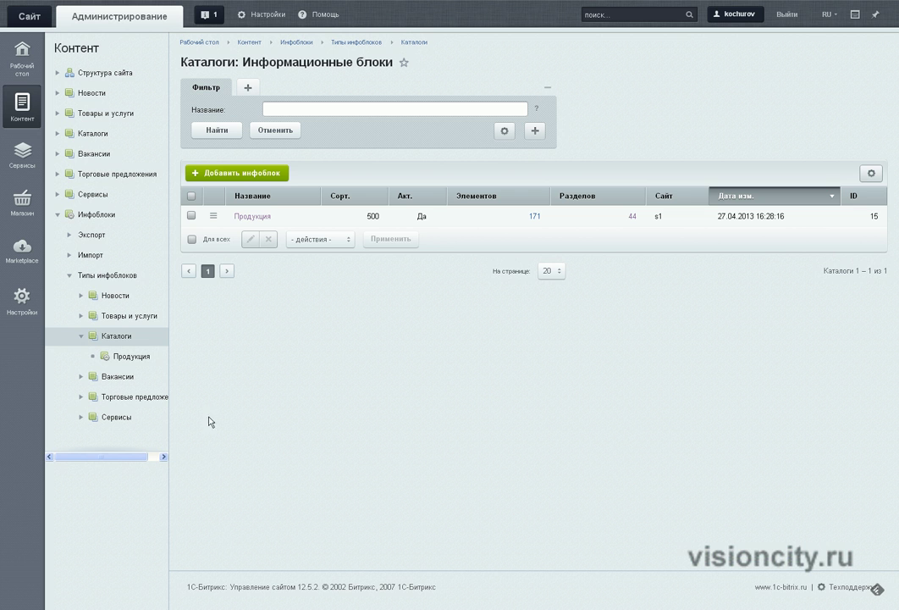
- Start adding a new product from the favourite page Продукция: Товары
click(26, 66)
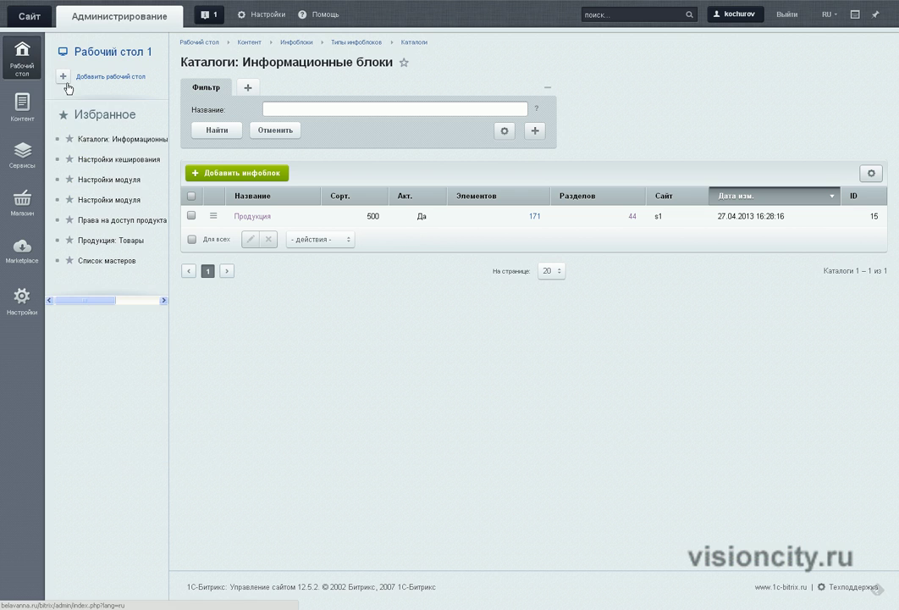
click(125, 241)
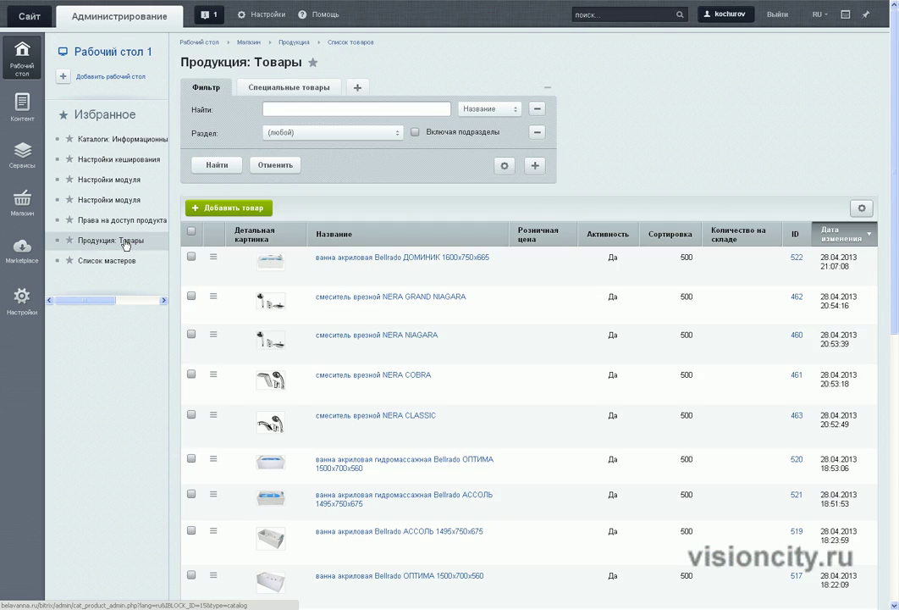
click(244, 212)
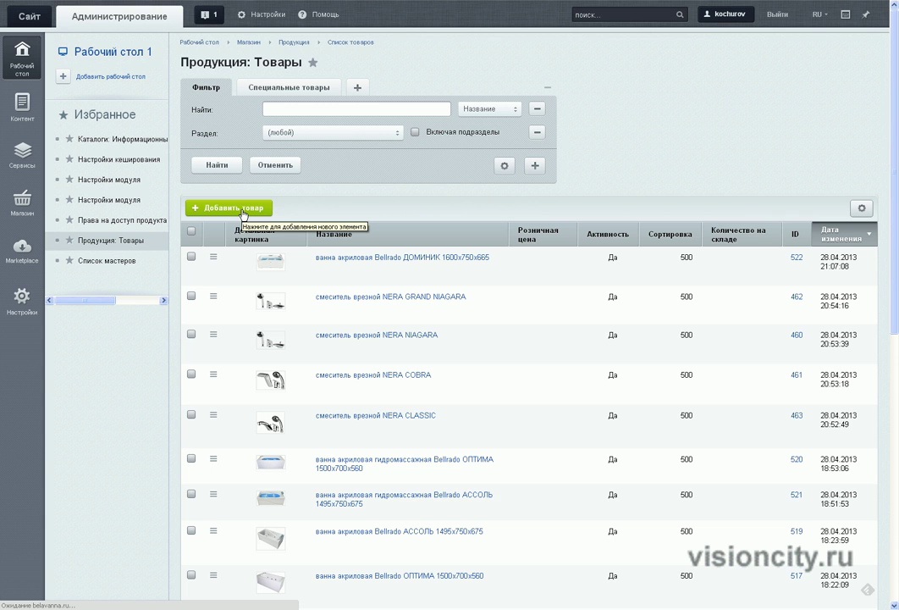
click(243, 212)
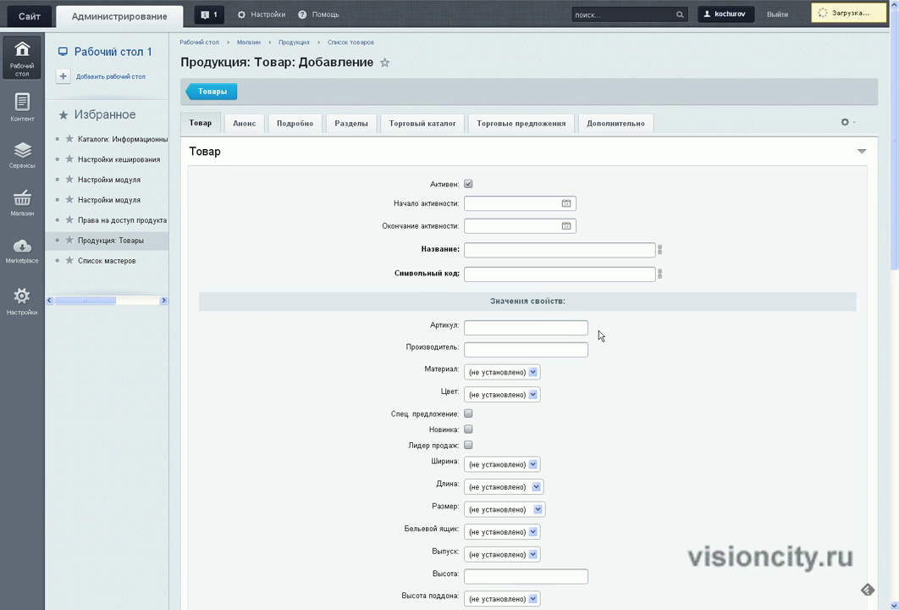
- Try the Фирма производитель values in the new product form, finishing with Тойота selected
scroll(542, 398, down, 3)
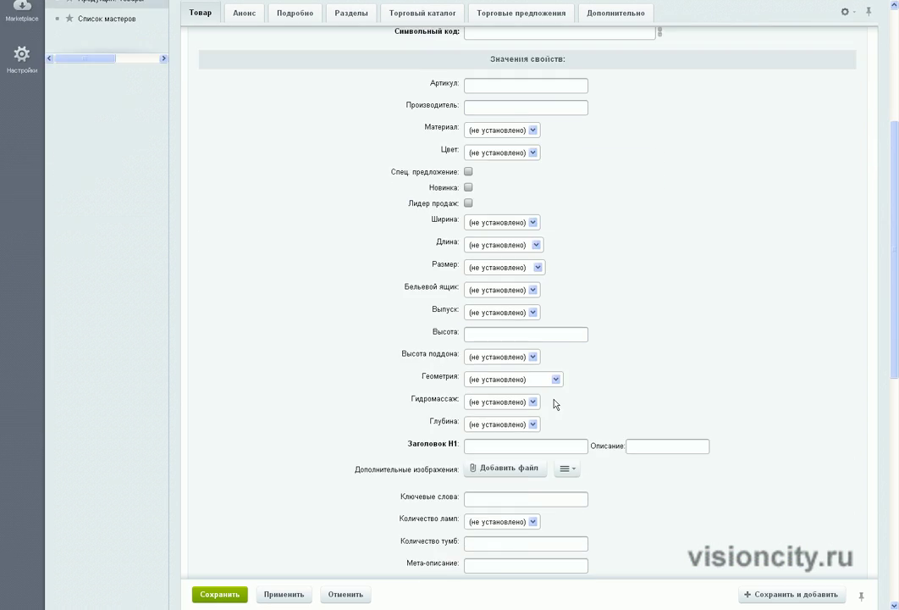
scroll(554, 404, down, 1)
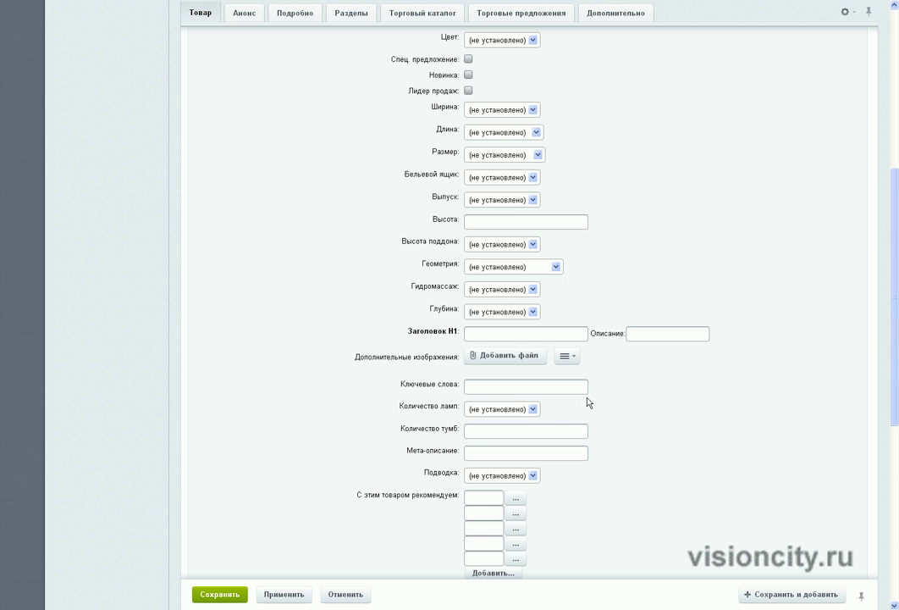
scroll(587, 402, down, 1)
scroll(590, 403, down, 2)
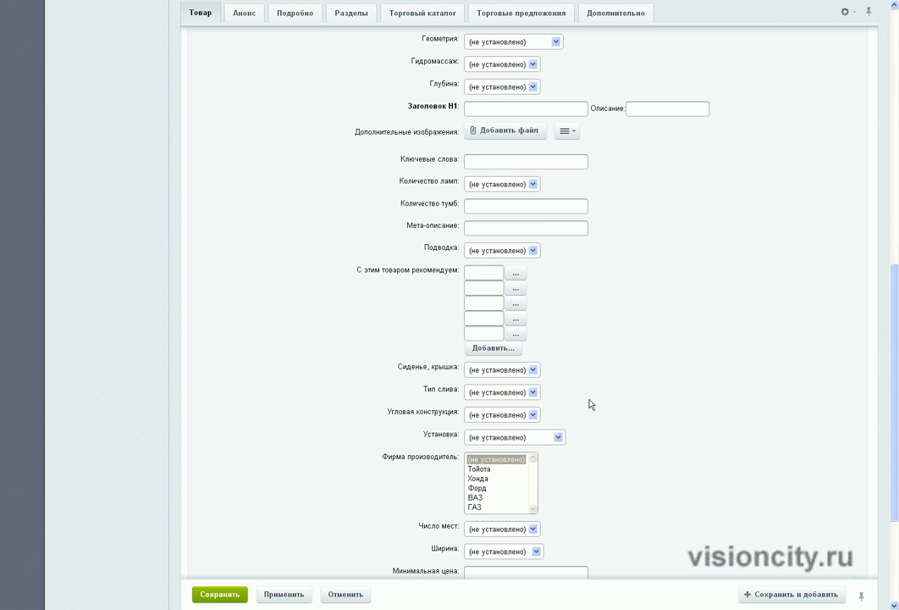
scroll(590, 404, down, 2)
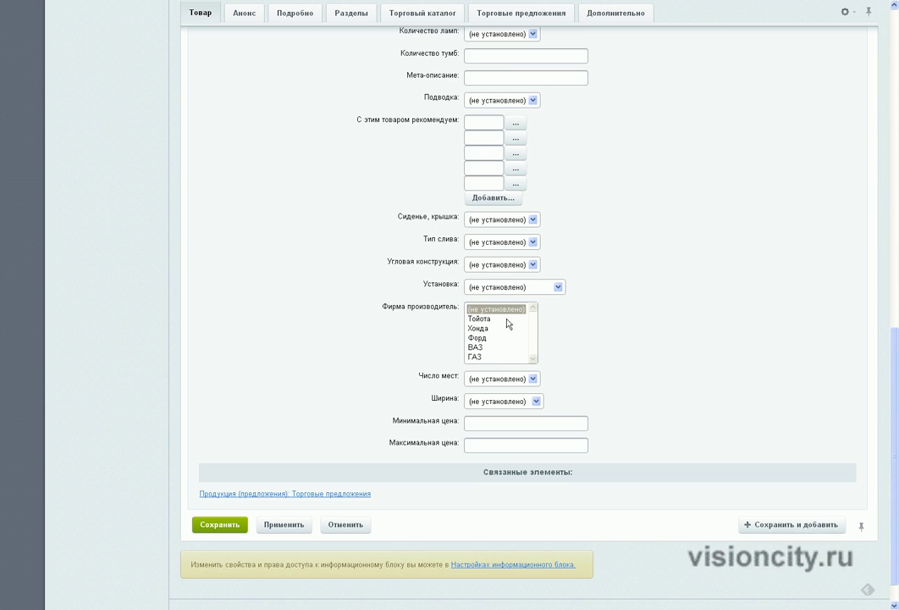
click(481, 319)
click(480, 329)
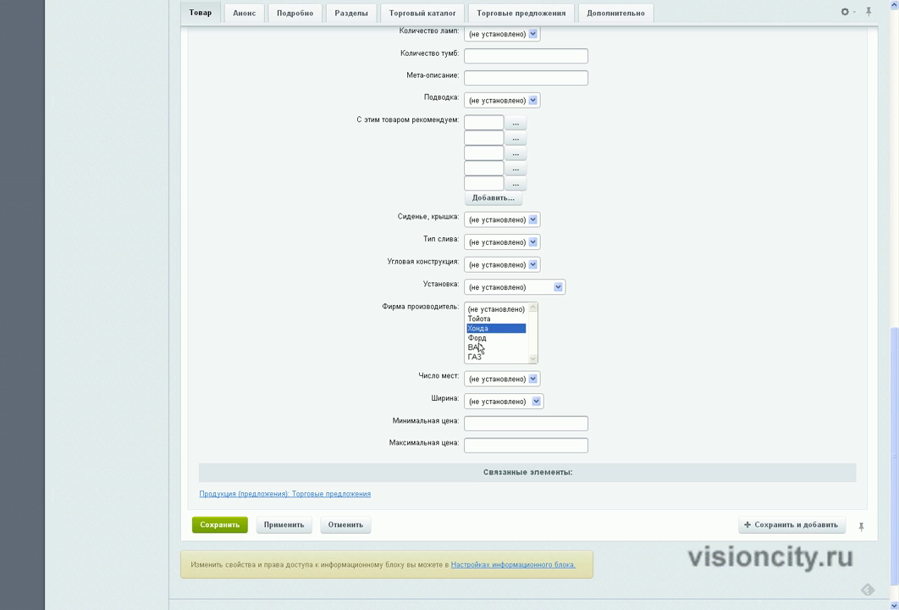
click(480, 346)
click(482, 356)
click(482, 345)
click(479, 337)
click(480, 328)
click(482, 320)
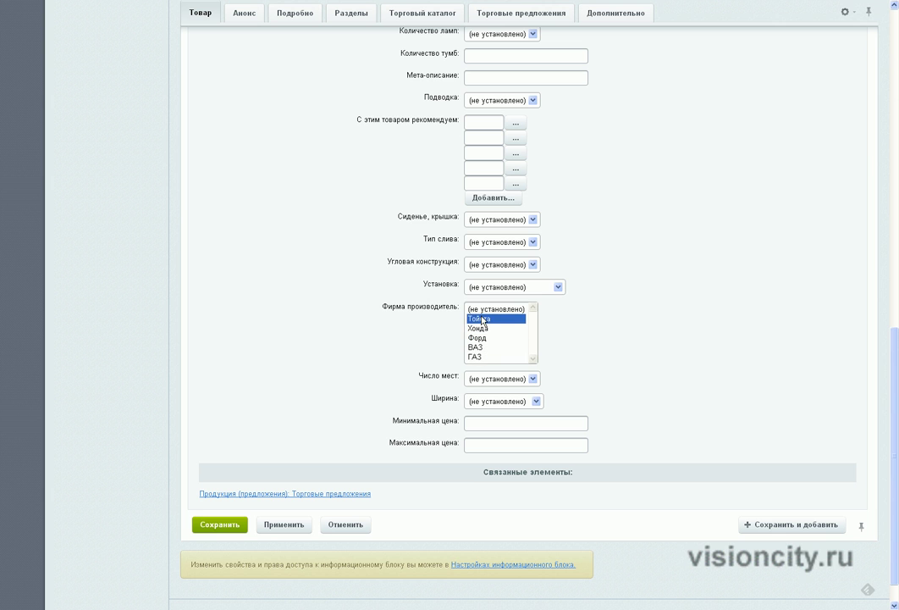
- Check the Тип слива choices, keeping (не установлено), and try other Фирма производитель values before reselecting Тойота
click(533, 242)
click(496, 251)
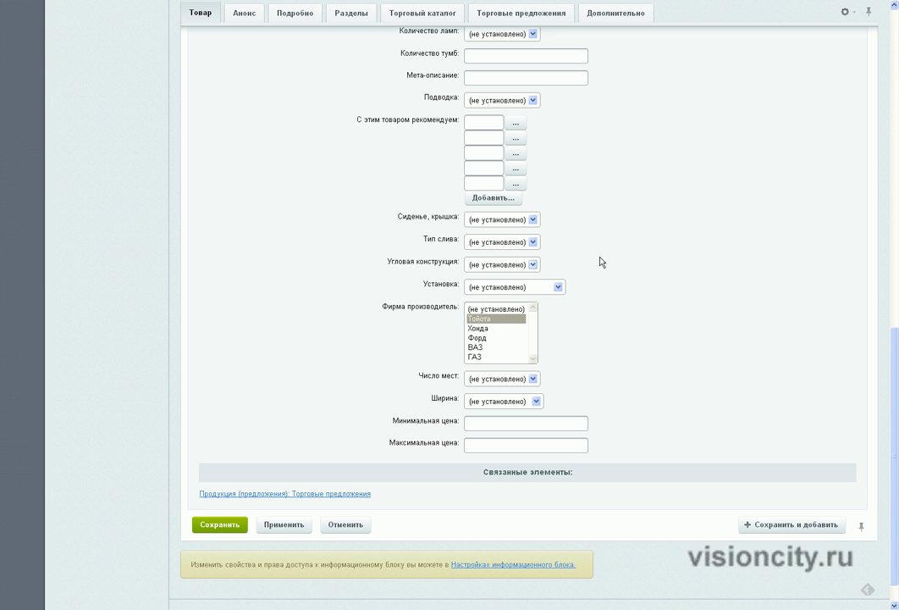
click(483, 328)
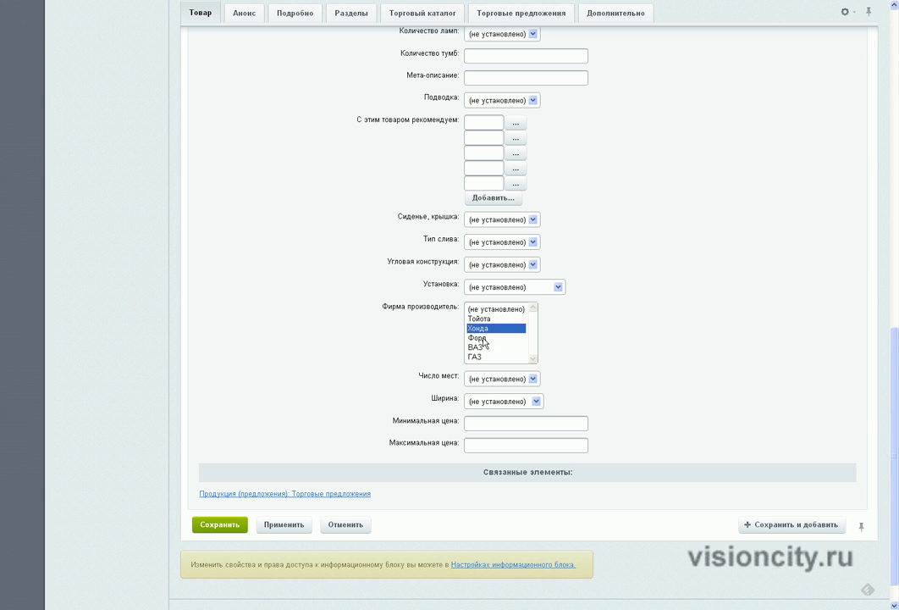
click(484, 339)
click(481, 347)
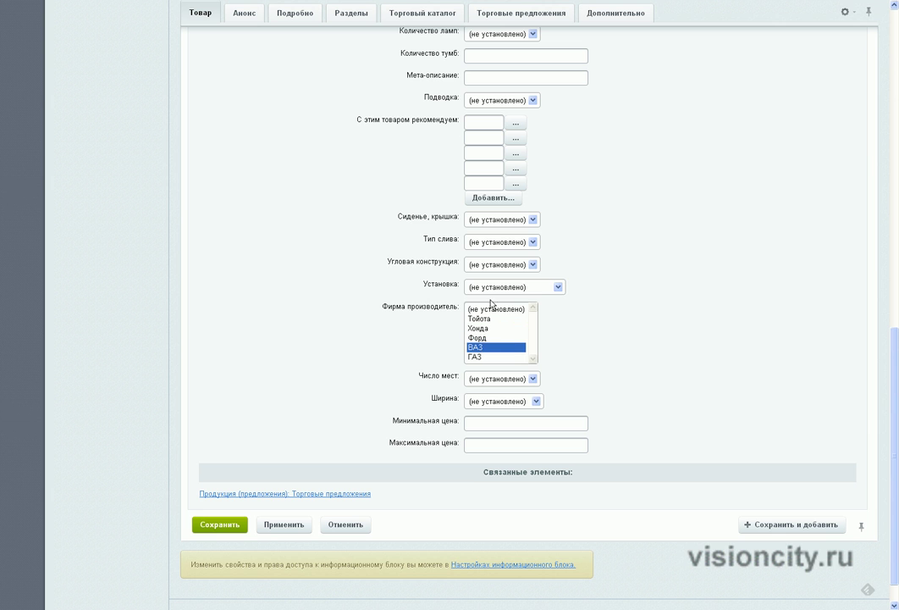
click(486, 321)
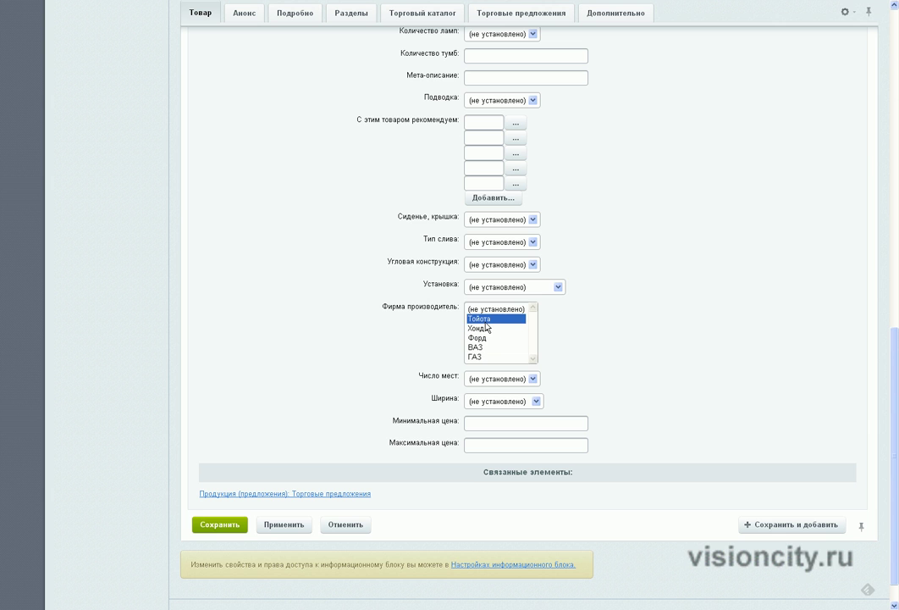